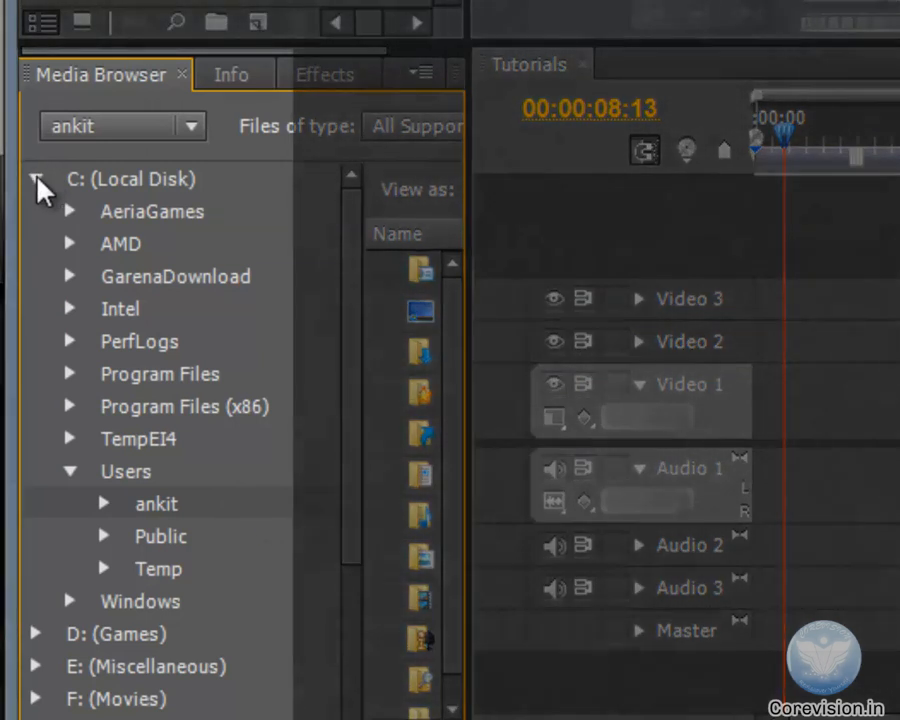
# Browse the drive list in the Media Browser, view D: (Games), and return to the user's home folder
pyautogui.click(36, 179)
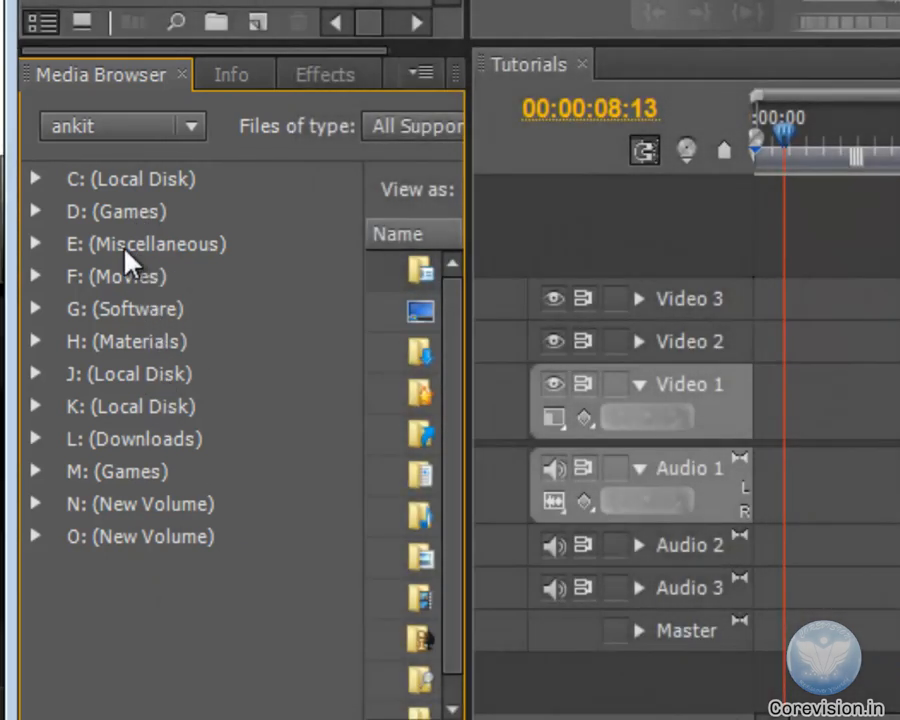
pyautogui.click(128, 211)
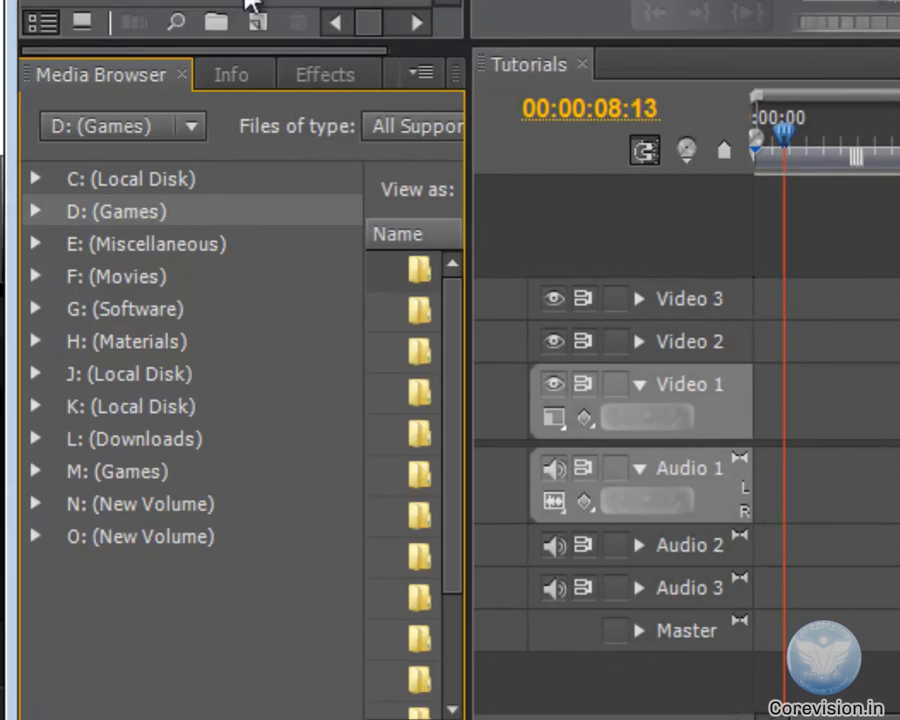
pyautogui.click(129, 127)
pyautogui.click(168, 220)
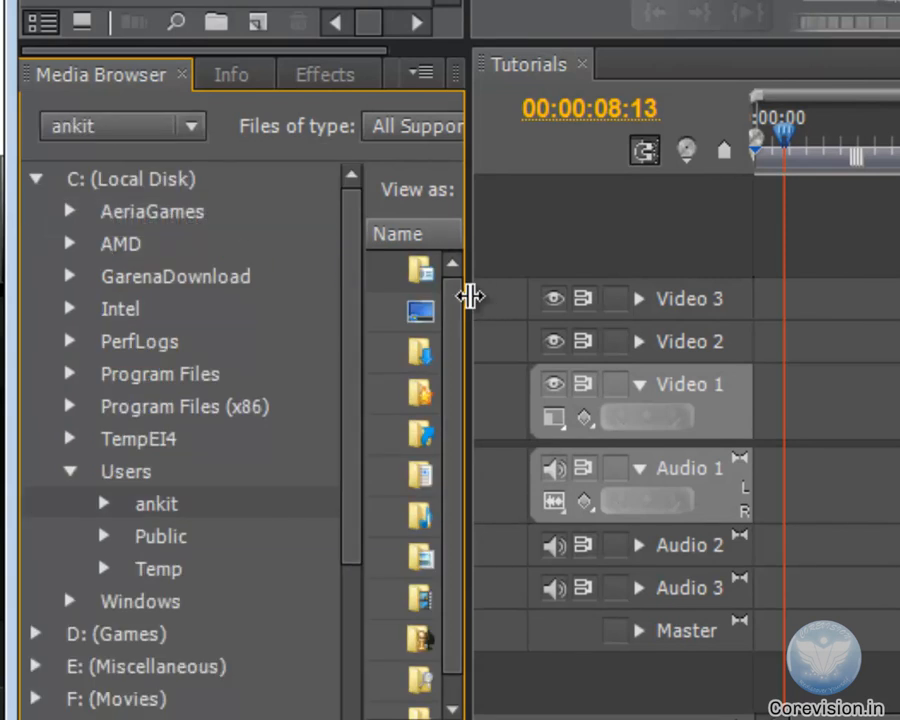
# Widen the Media Browser so the file paths show and open the My Pictures folder
pyautogui.moveTo(469, 295); pyautogui.dragTo(806, 318)
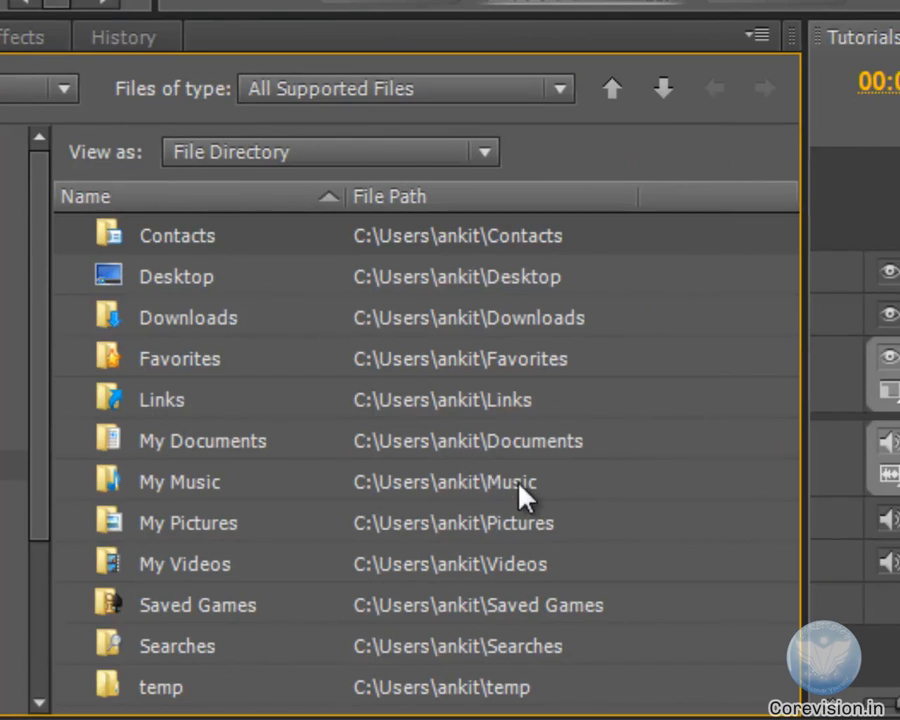
pyautogui.doubleClick(193, 535)
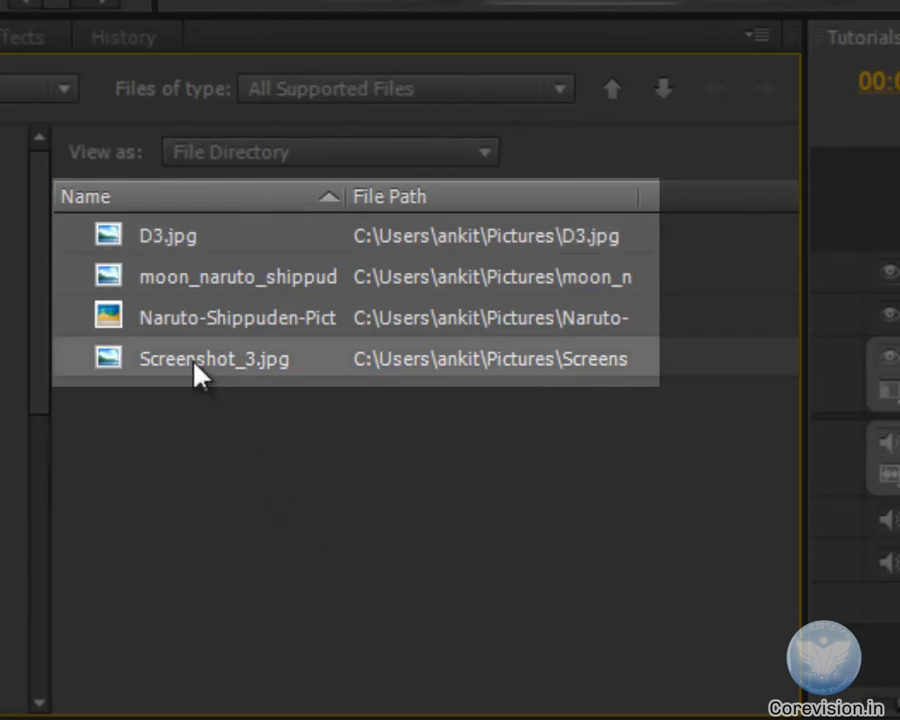
# Load Screenshot_3.jpg from the Media Browser into the Source monitor for viewing
pyautogui.keyDown('ctrl'); pyautogui.click(216, 320); pyautogui.keyUp('ctrl')
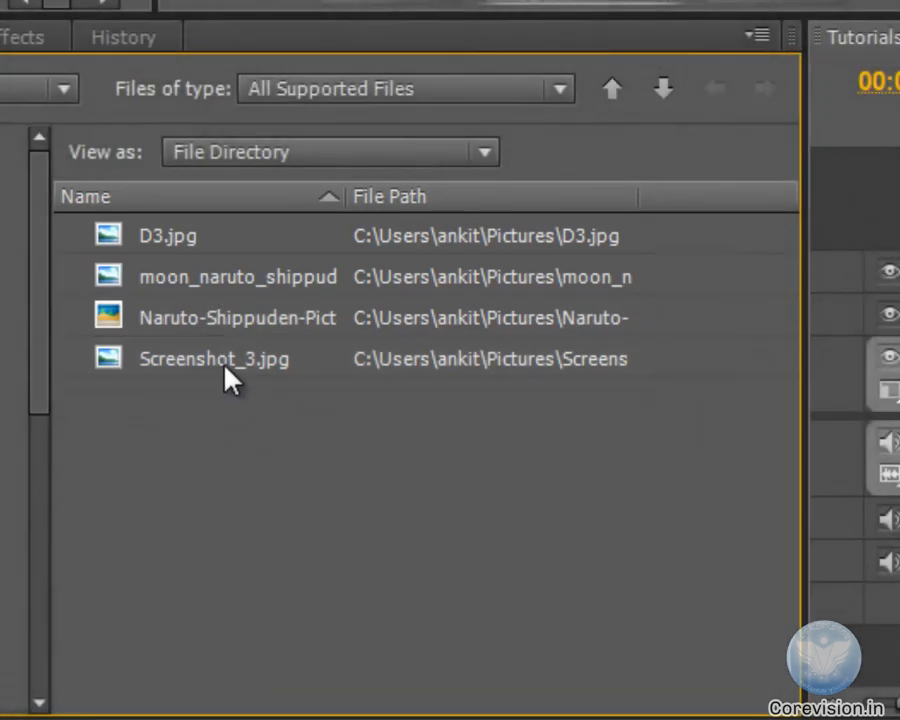
pyautogui.click(225, 364)
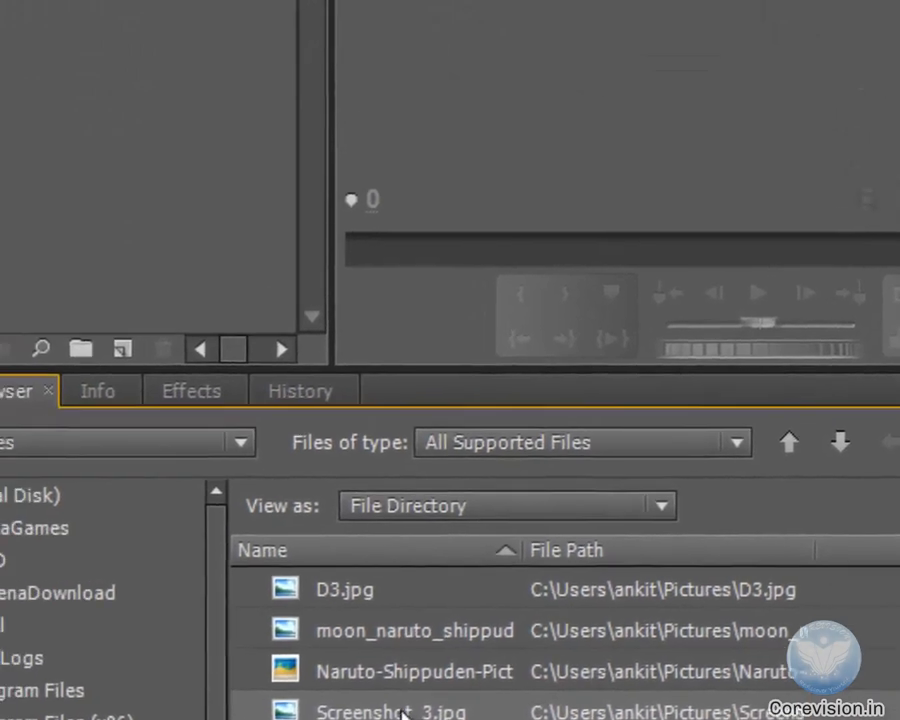
pyautogui.moveTo(404, 714); pyautogui.dragTo(152, 155)
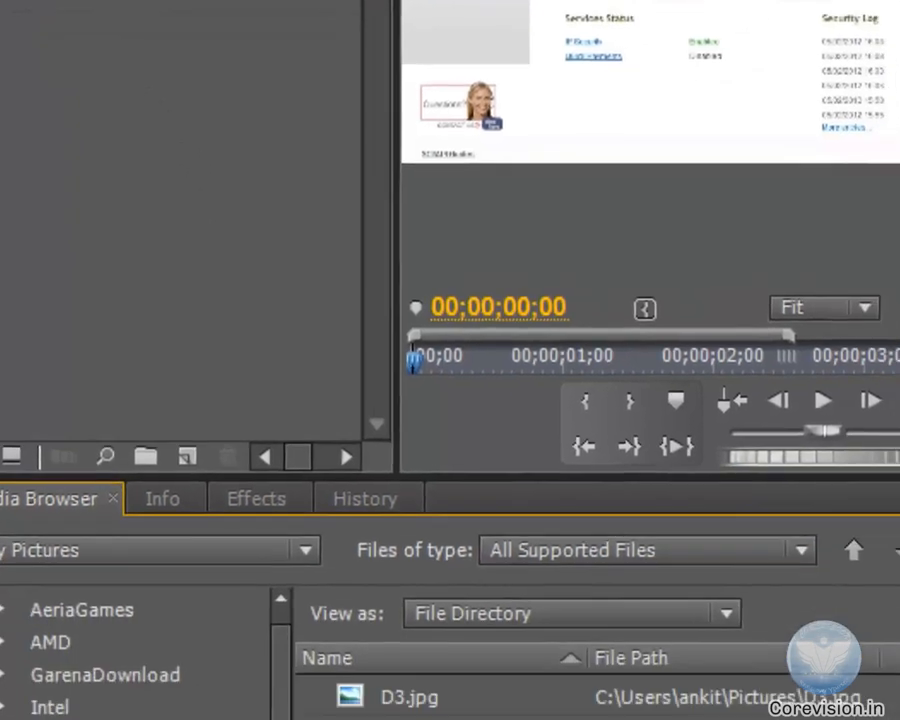
pyautogui.moveTo(392, 618); pyautogui.dragTo(279, 471)
pyautogui.click(385, 497)
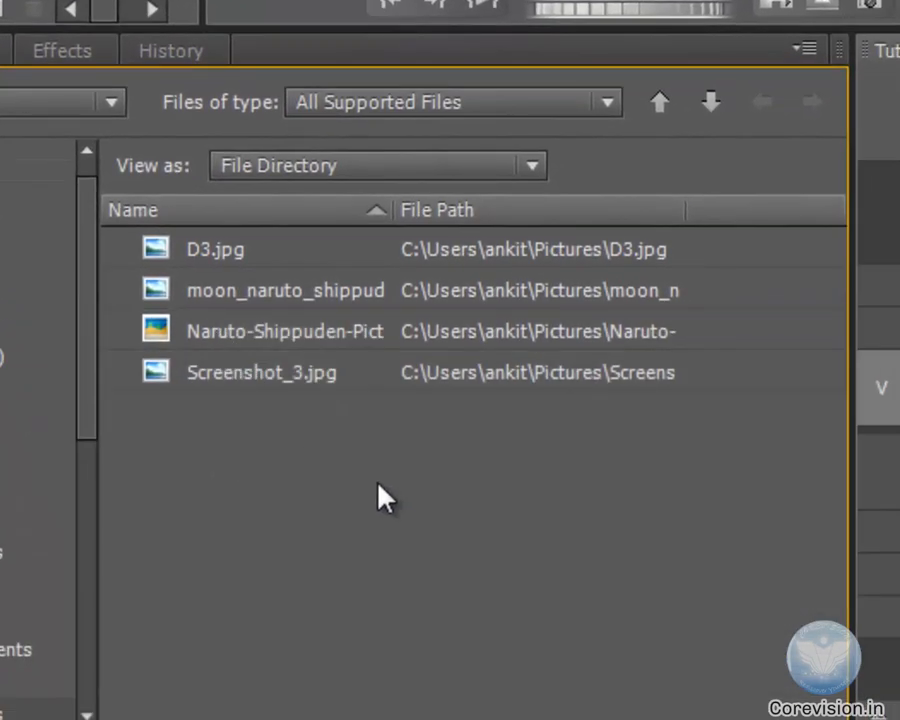
pyautogui.click(276, 387)
pyautogui.moveTo(274, 378); pyautogui.dragTo(244, 243)
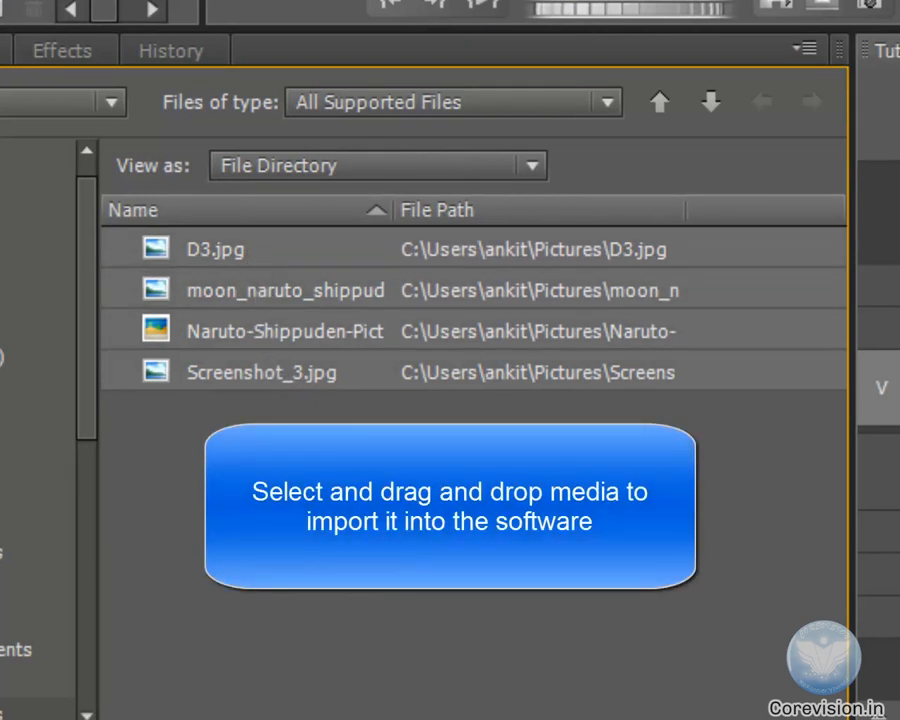
pyautogui.click(255, 262)
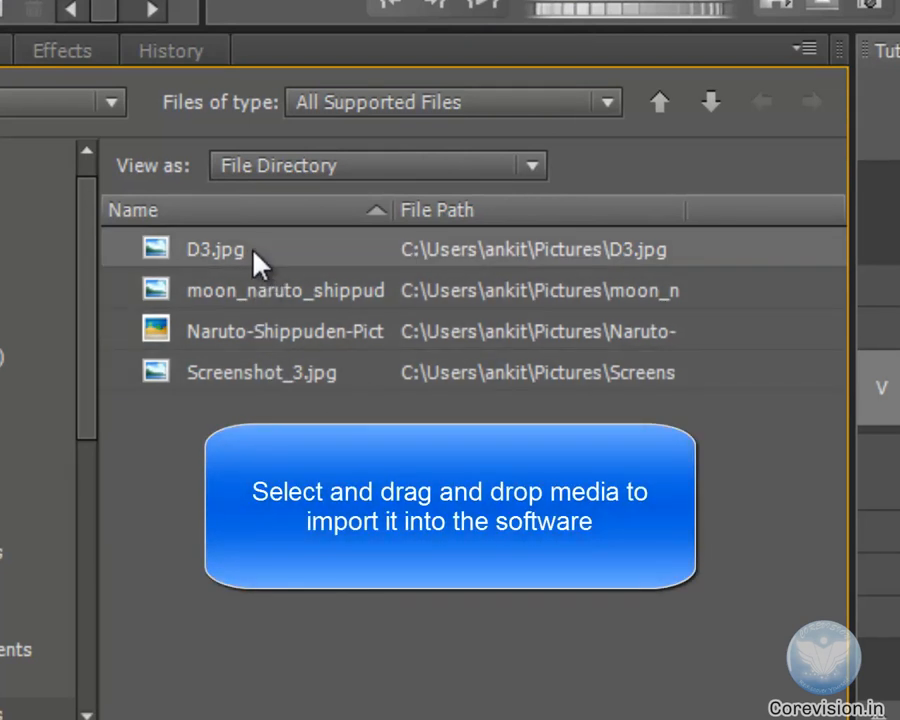
pyautogui.keyDown('shift'); pyautogui.click(271, 388); pyautogui.keyUp('shift')
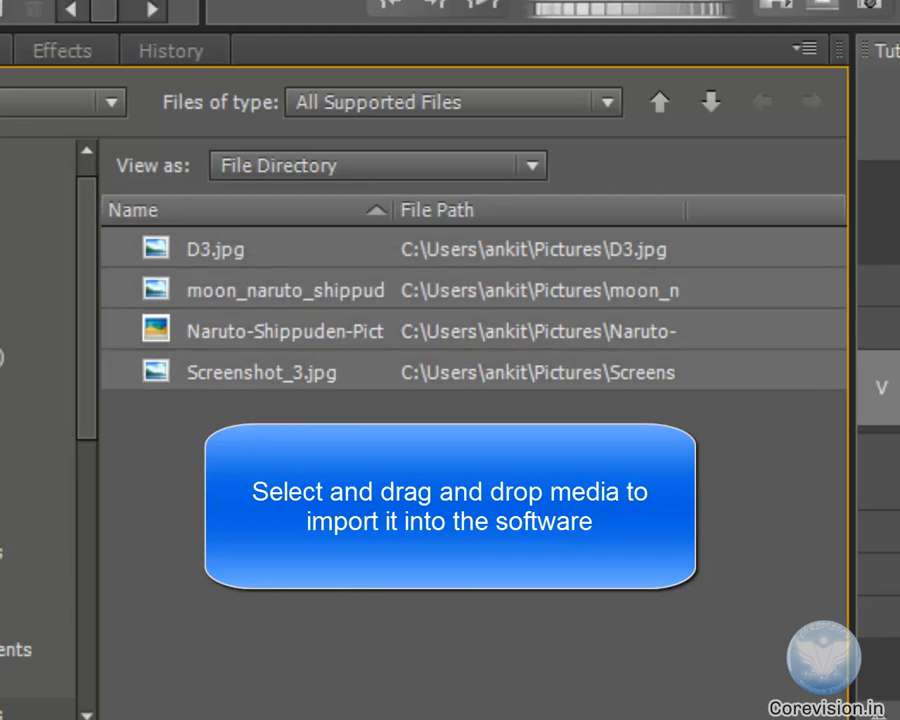
pyautogui.keyDown('ctrl'); pyautogui.click(279, 340); pyautogui.keyUp('ctrl')
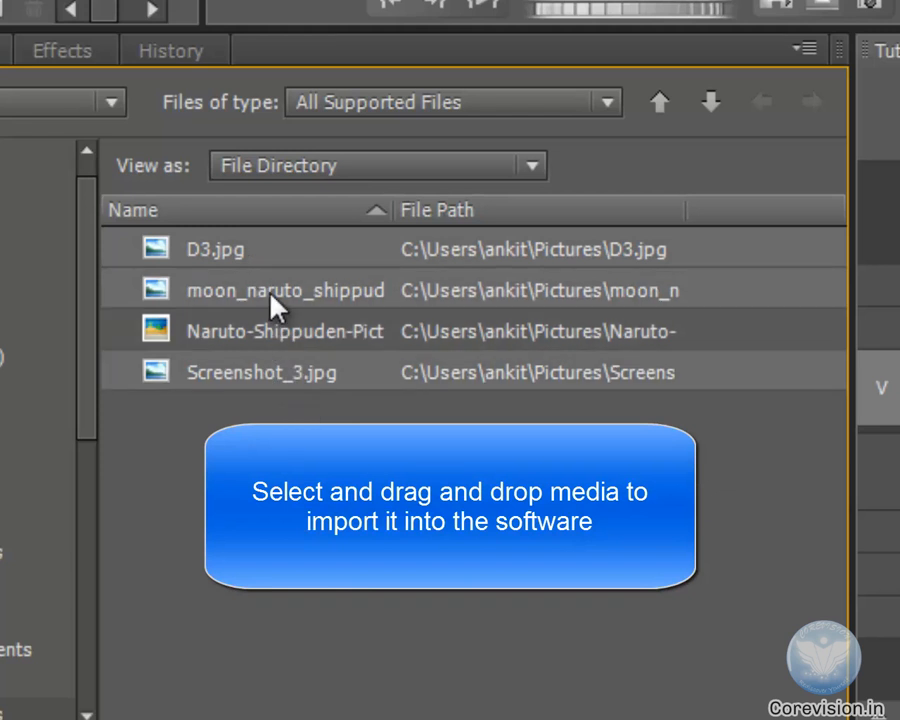
pyautogui.keyDown('ctrl'); pyautogui.click(271, 294); pyautogui.keyUp('ctrl')
pyautogui.keyDown('ctrl'); pyautogui.click(279, 377); pyautogui.keyUp('ctrl')
pyautogui.keyDown('ctrl'); pyautogui.click(271, 247); pyautogui.keyUp('ctrl')
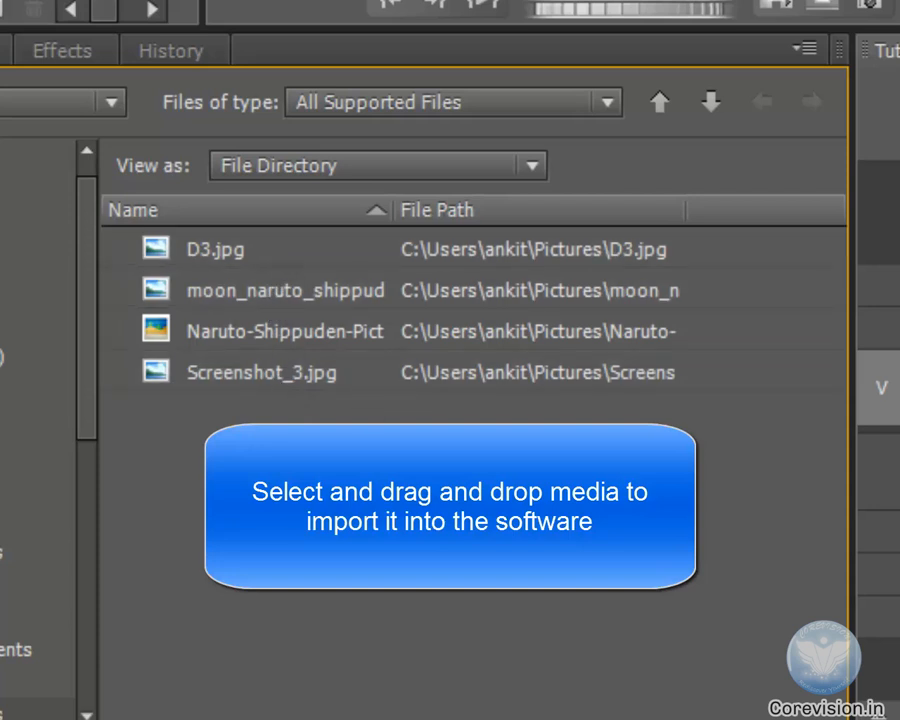
# Import D3.jpg and the two Naruto images together from the Media Browser into the project
pyautogui.click(247, 249)
pyautogui.keyDown('shift'); pyautogui.click(281, 330); pyautogui.keyUp('shift')
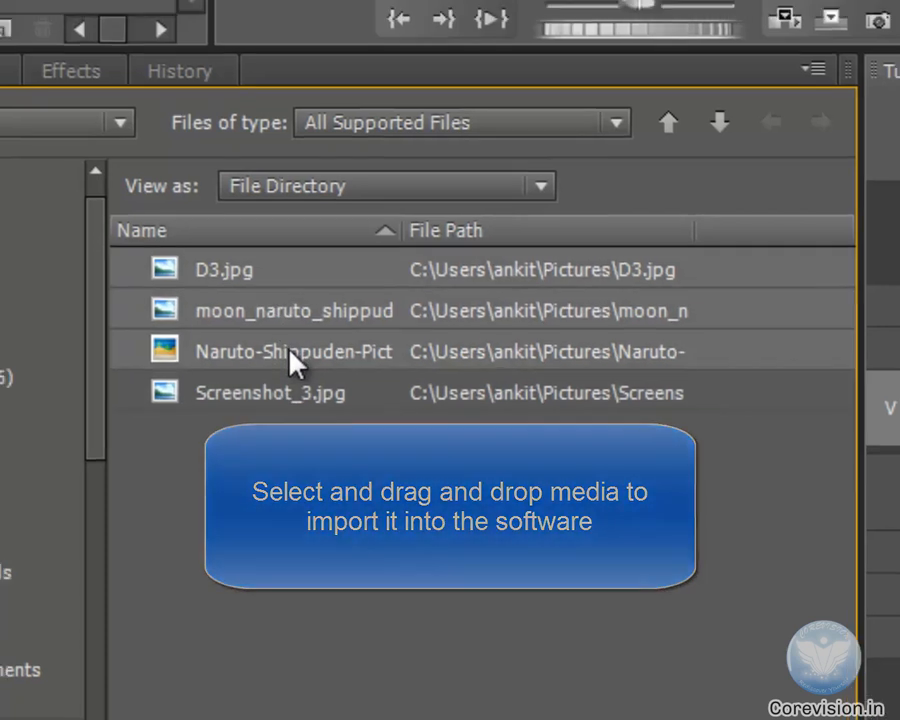
pyautogui.moveTo(269, 316); pyautogui.dragTo(227, 338)
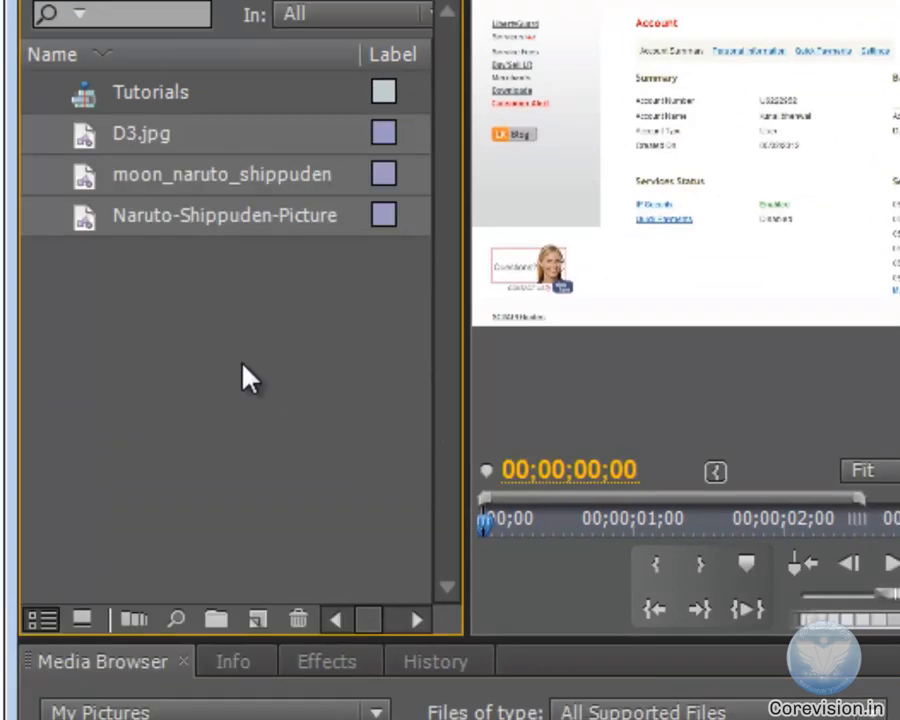
pyautogui.click(247, 378)
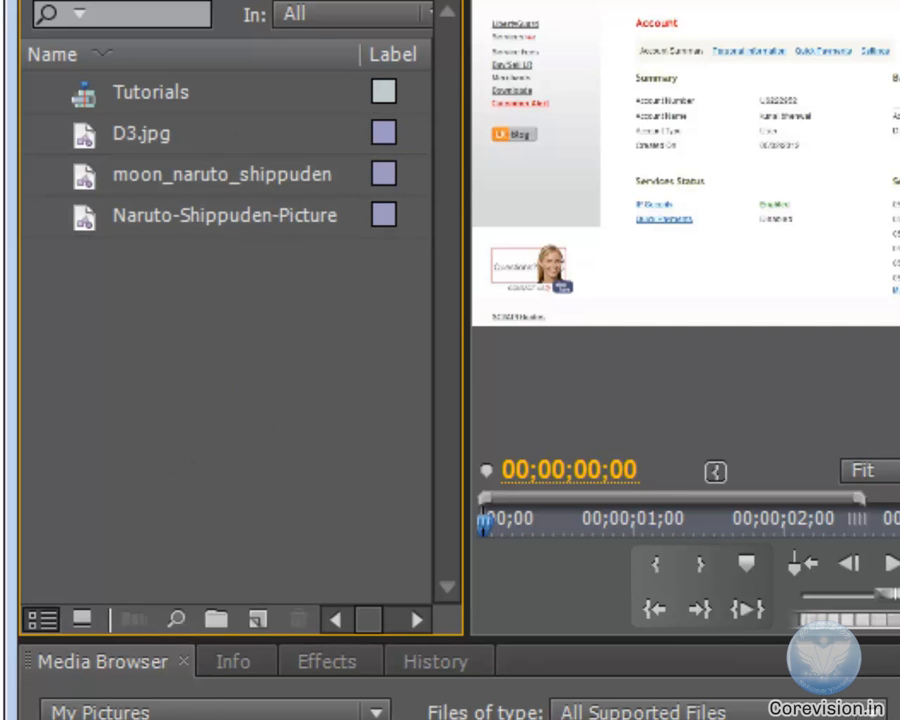
pyautogui.hotkey('shift', '8')
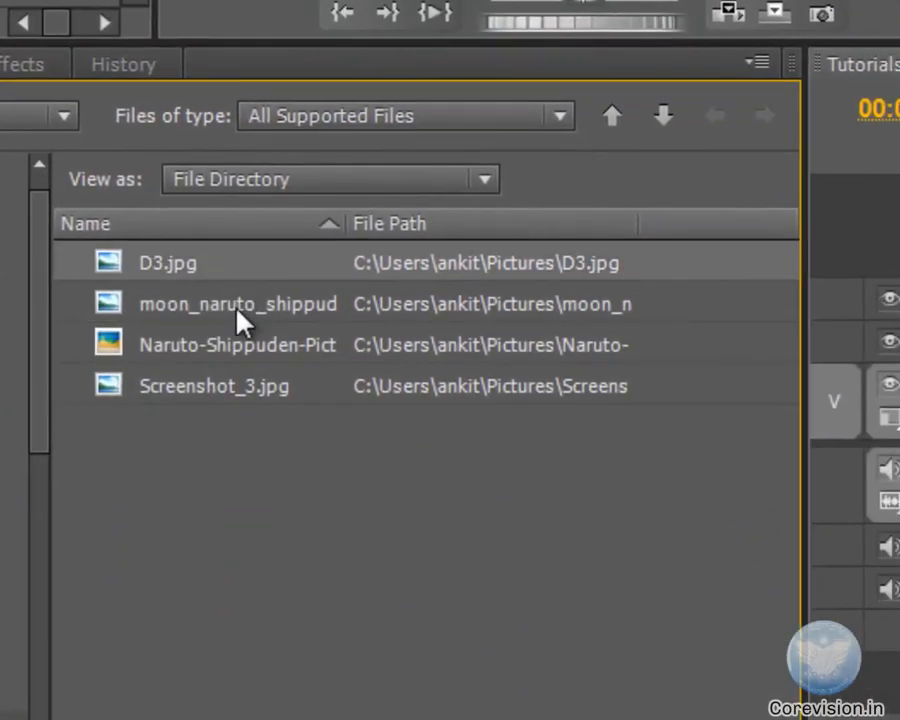
pyautogui.keyDown('ctrl'); pyautogui.click(236, 346); pyautogui.keyUp('ctrl')
pyautogui.keyDown('ctrl'); pyautogui.click(240, 310); pyautogui.keyUp('ctrl')
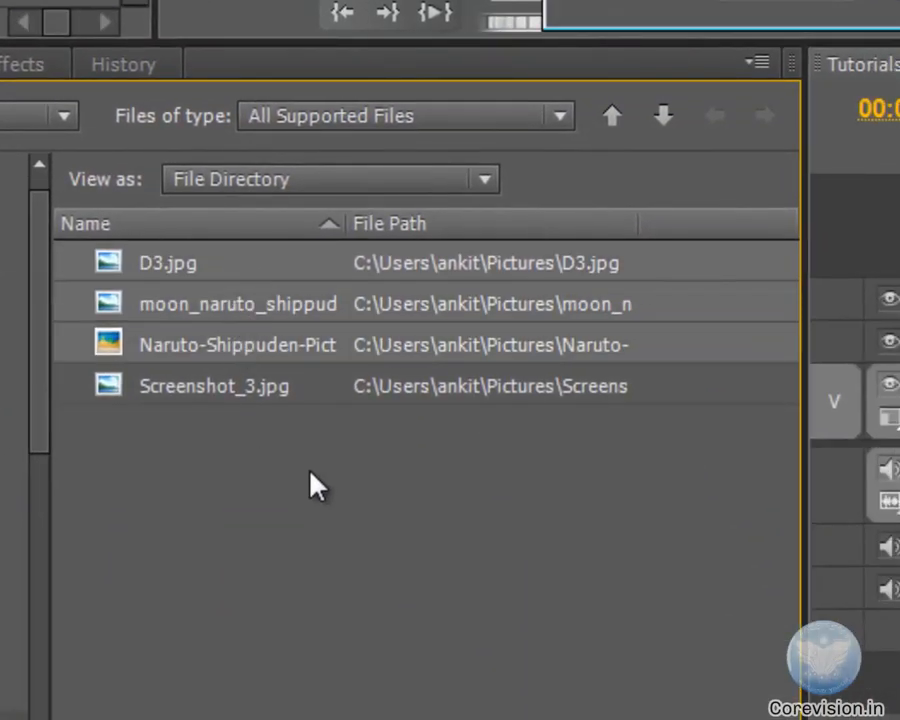
pyautogui.click(310, 472)
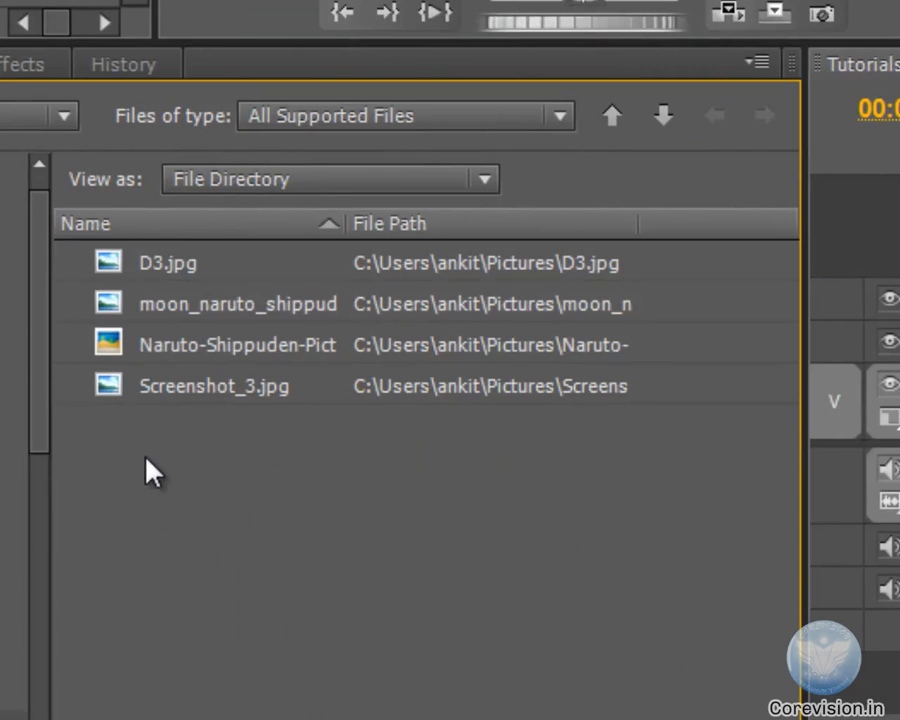
# Import Screenshot_3.jpg from the My Pictures folder into the project
pyautogui.click(171, 397)
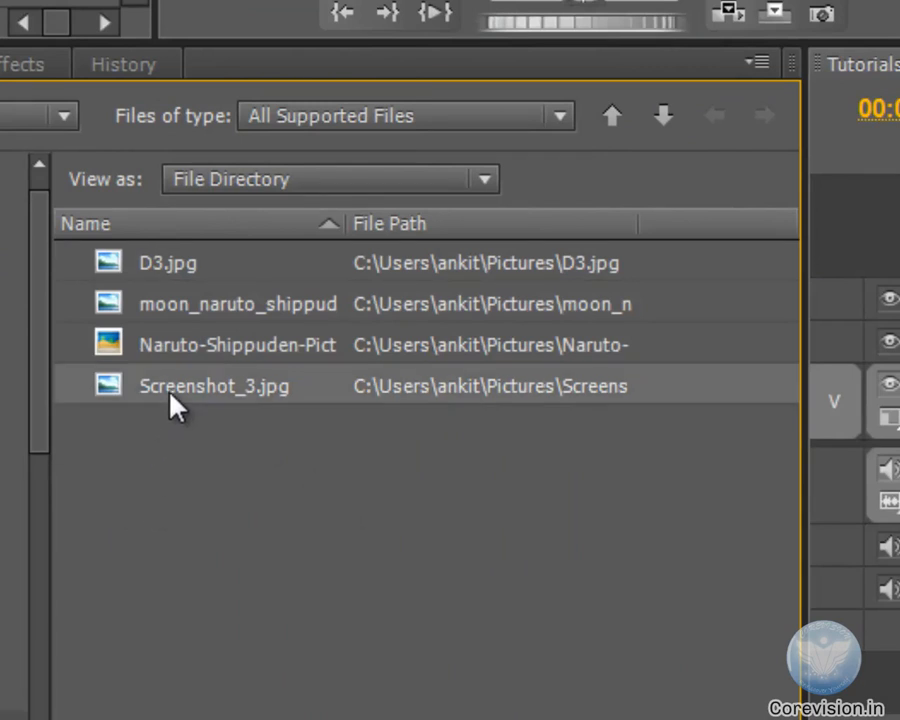
pyautogui.moveTo(170, 393); pyautogui.dragTo(88, 437)
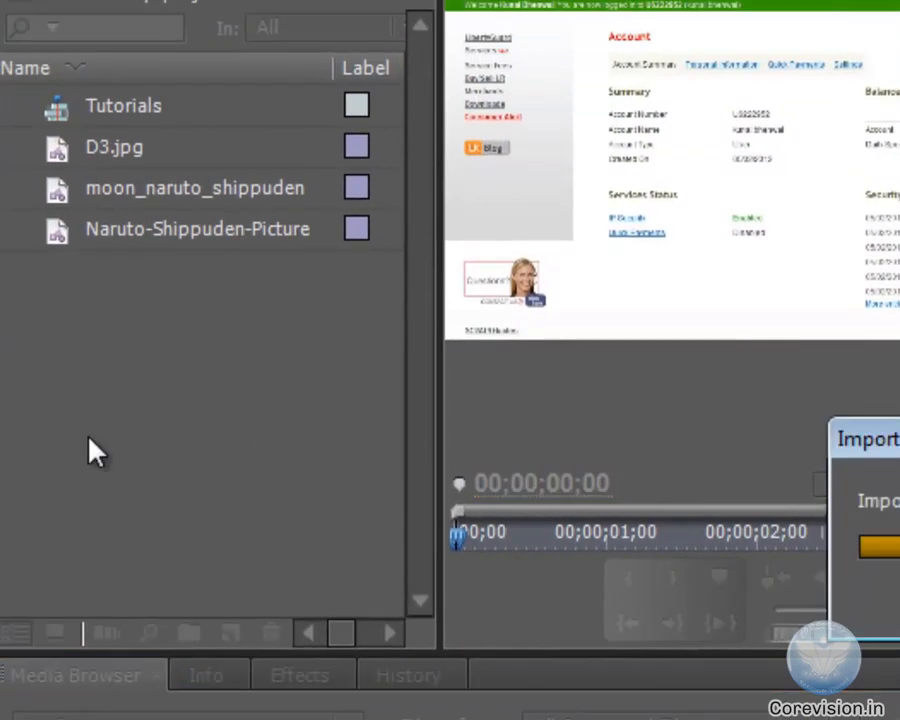
pyautogui.click(205, 558)
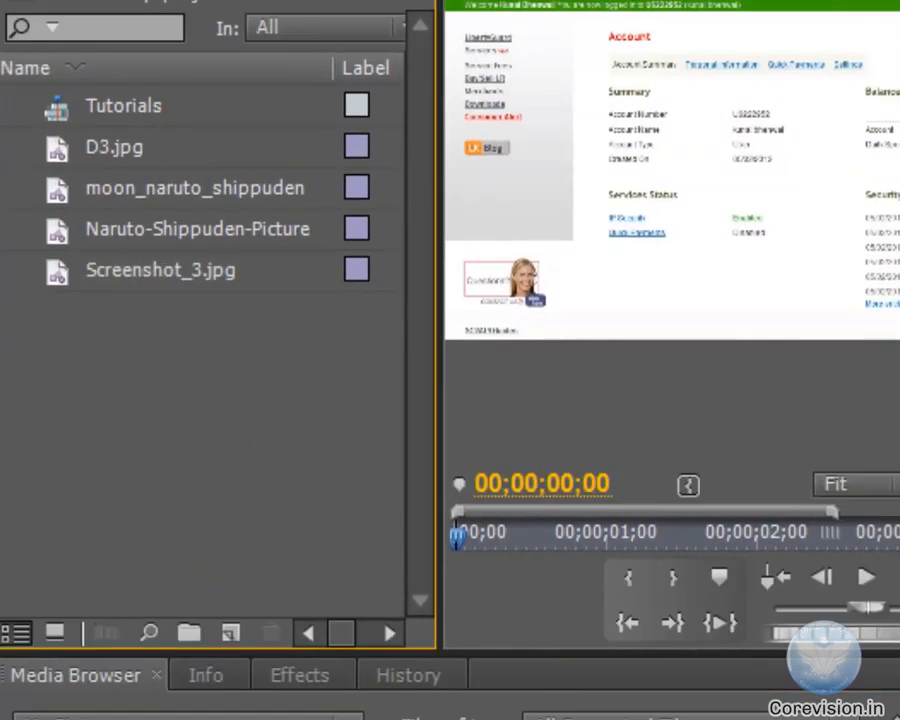
# Narrow the Media Browser back down, giving the timeline more room
pyautogui.moveTo(899, 713); pyautogui.dragTo(497, 374)
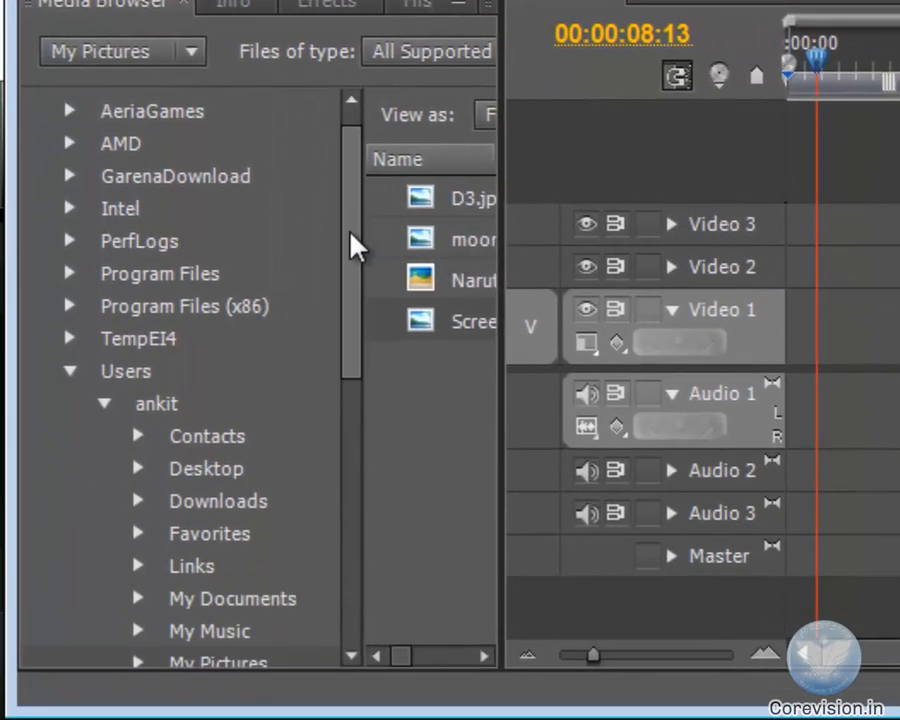
pyautogui.moveTo(346, 368); pyautogui.dragTo(344, 358)
pyautogui.moveTo(352, 235); pyautogui.dragTo(352, 210)
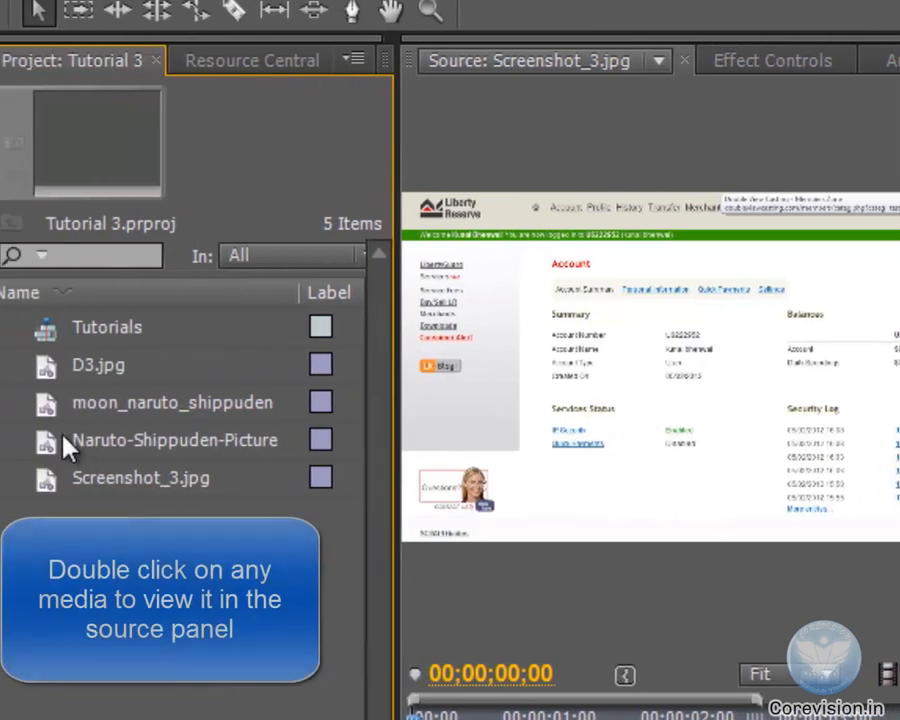
# View the Naruto-Shippuden picture, the moon_naruto_shippuden image and D3.jpg in turn in the Source monitor
pyautogui.doubleClick(47, 447)
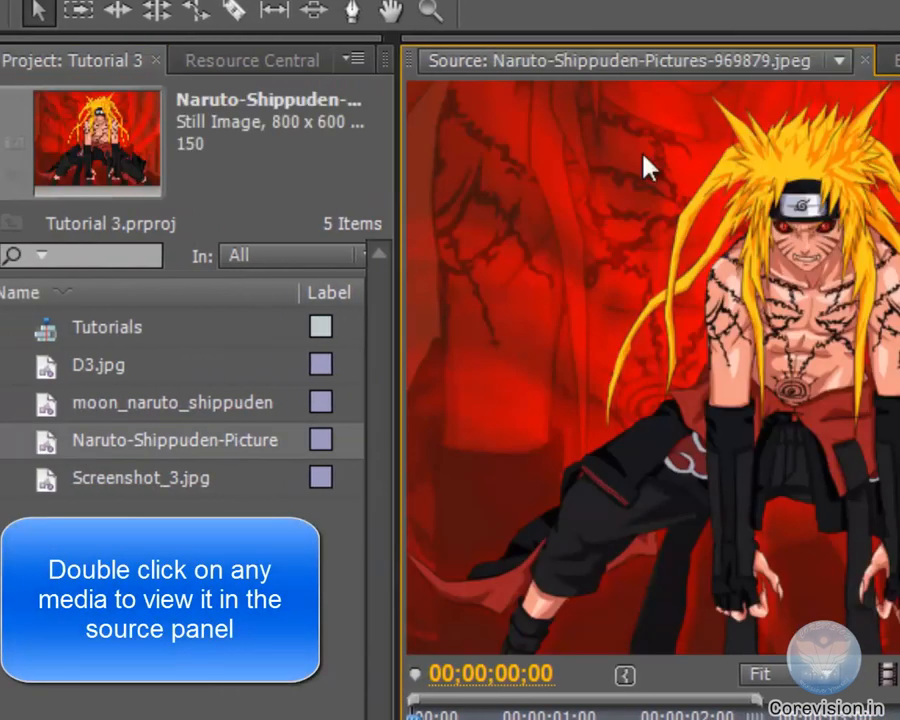
pyautogui.doubleClick(40, 403)
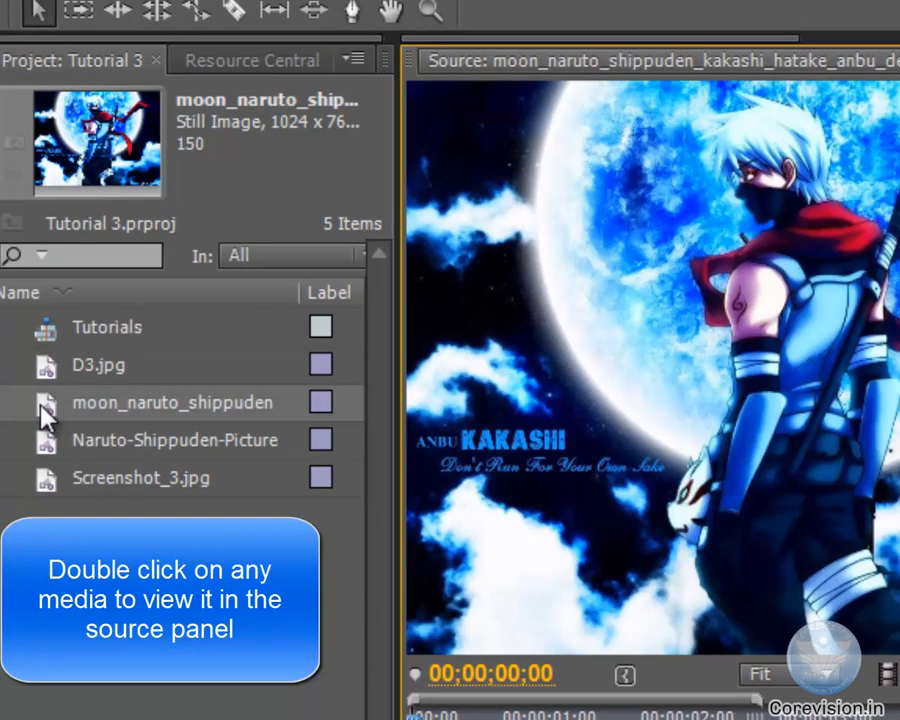
pyautogui.doubleClick(40, 365)
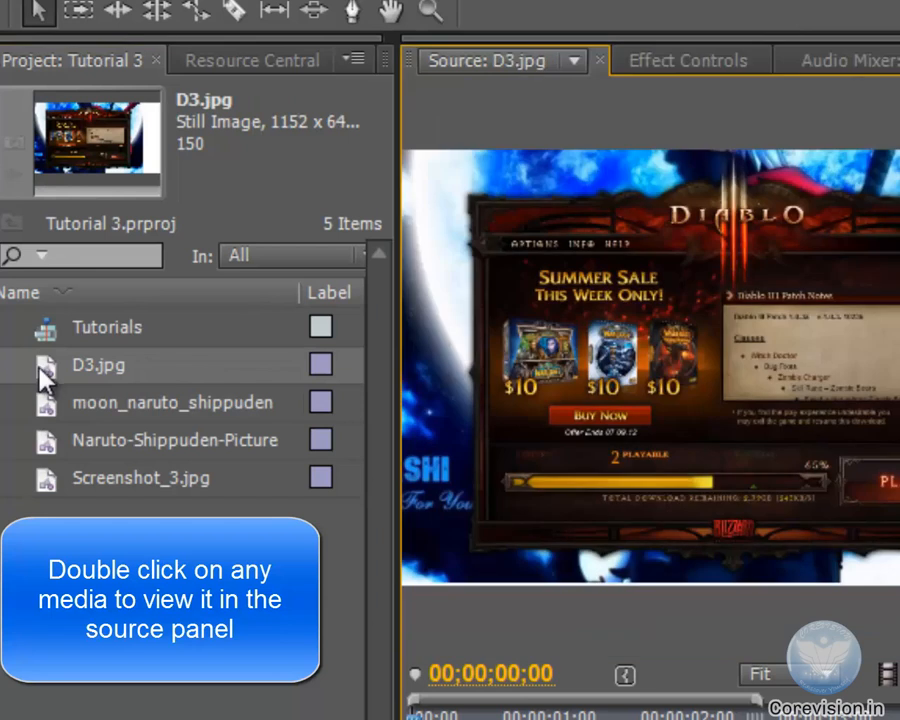
pyautogui.click(87, 690)
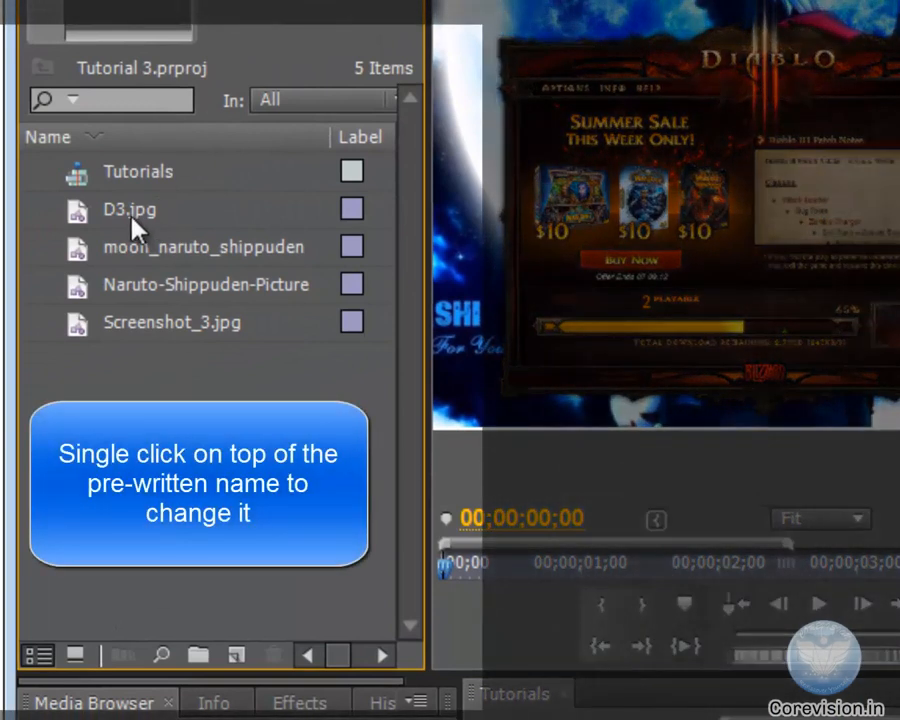
# Rename the four imported images, in list order starting with D3.jpg, as 1, 2, 3 and 4
pyautogui.click(131, 212)
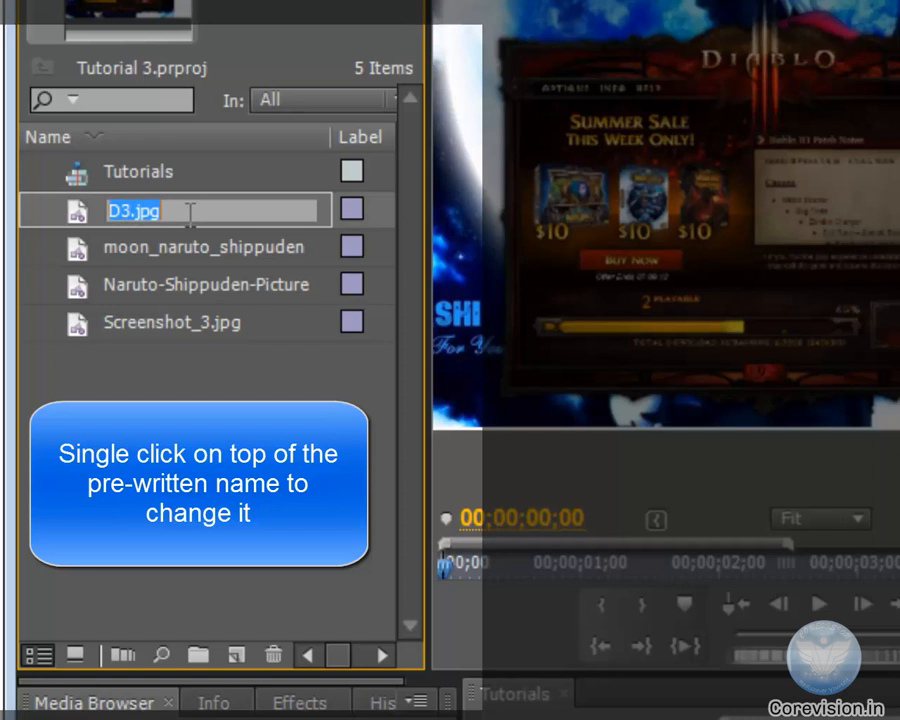
pyautogui.write('1')
pyautogui.press('Tab')
pyautogui.write('2')
pyautogui.press('Tab')
pyautogui.write('3')
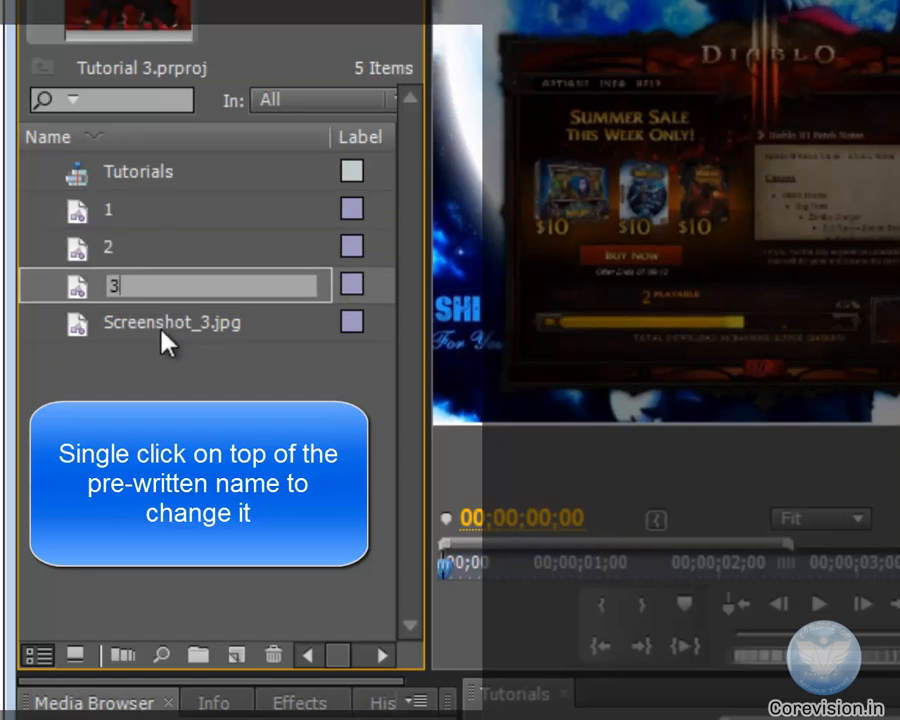
pyautogui.press('Tab')
pyautogui.write('4')
pyautogui.press('Return')
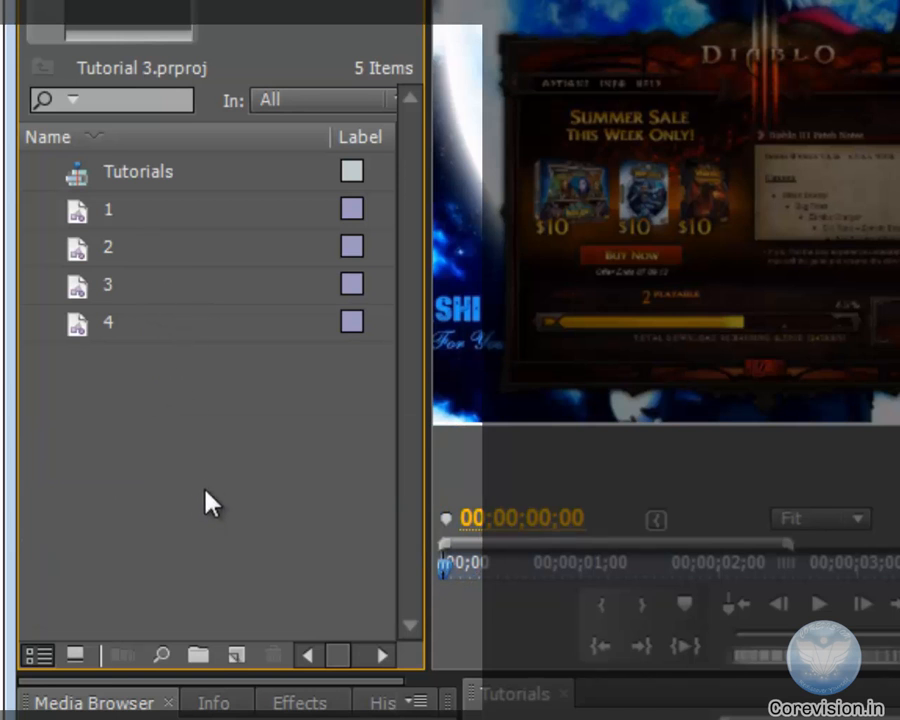
# Create a new bin in the project and name it Images
pyautogui.click(199, 656)
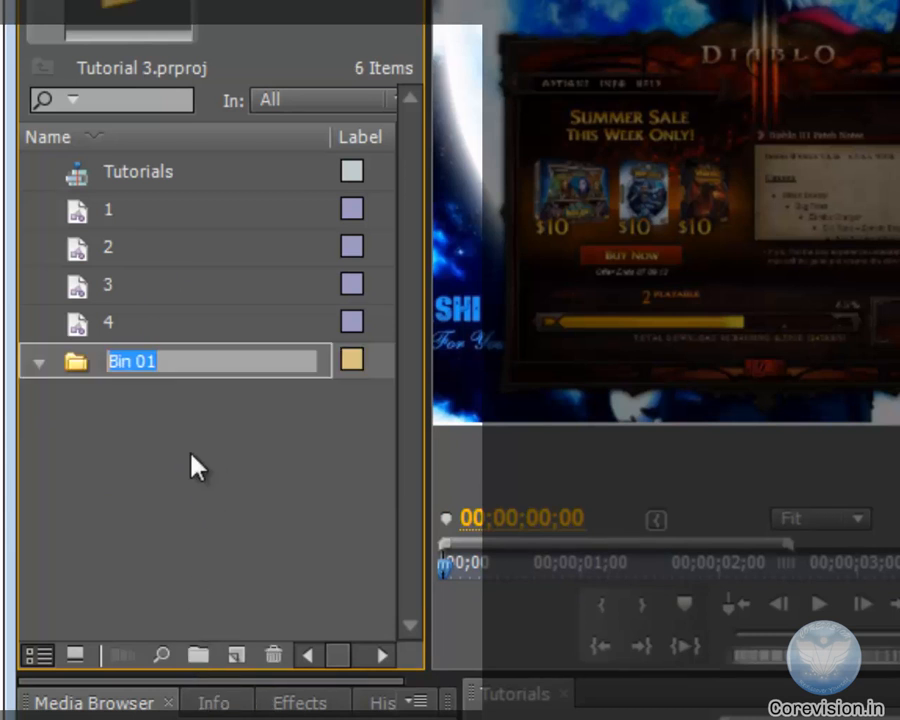
pyautogui.write('Images')
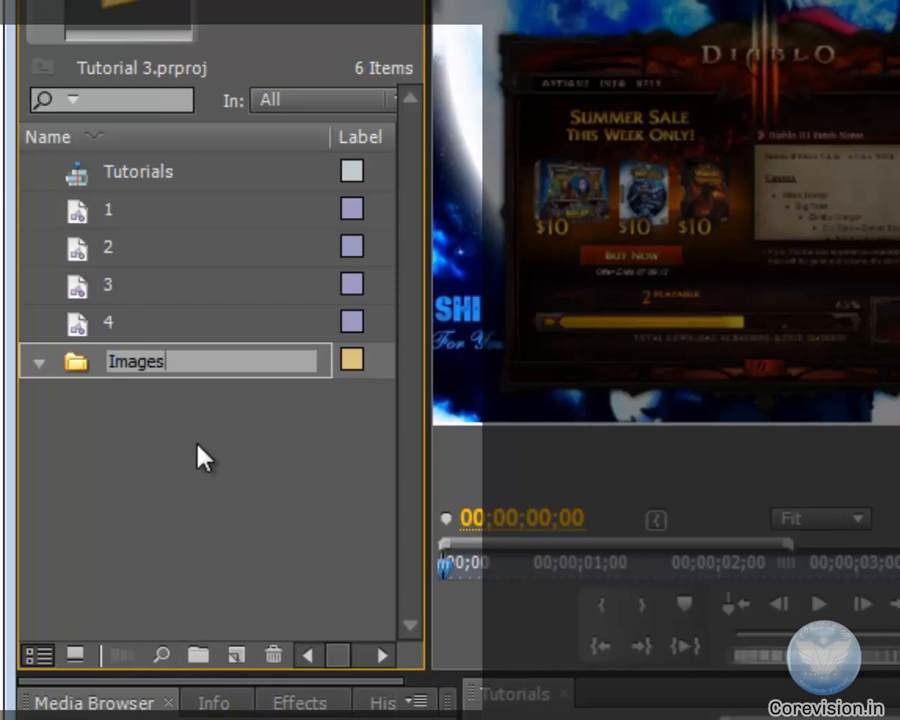
pyautogui.click(185, 543)
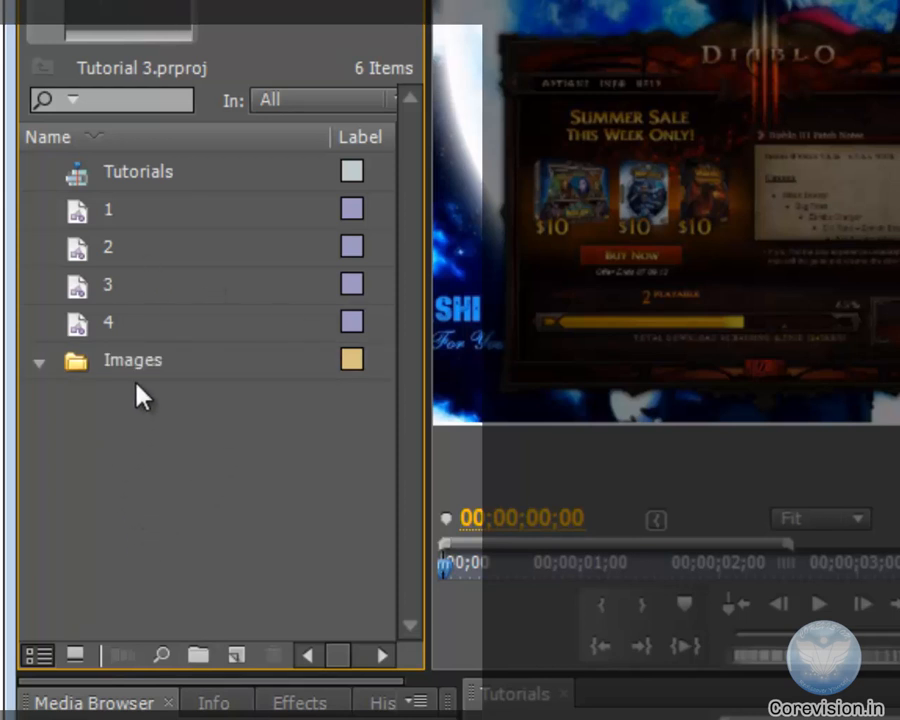
# Move images 1 to 4 into the Images bin
pyautogui.click(80, 330)
pyautogui.keyDown('shift'); pyautogui.click(78, 215); pyautogui.keyUp('shift')
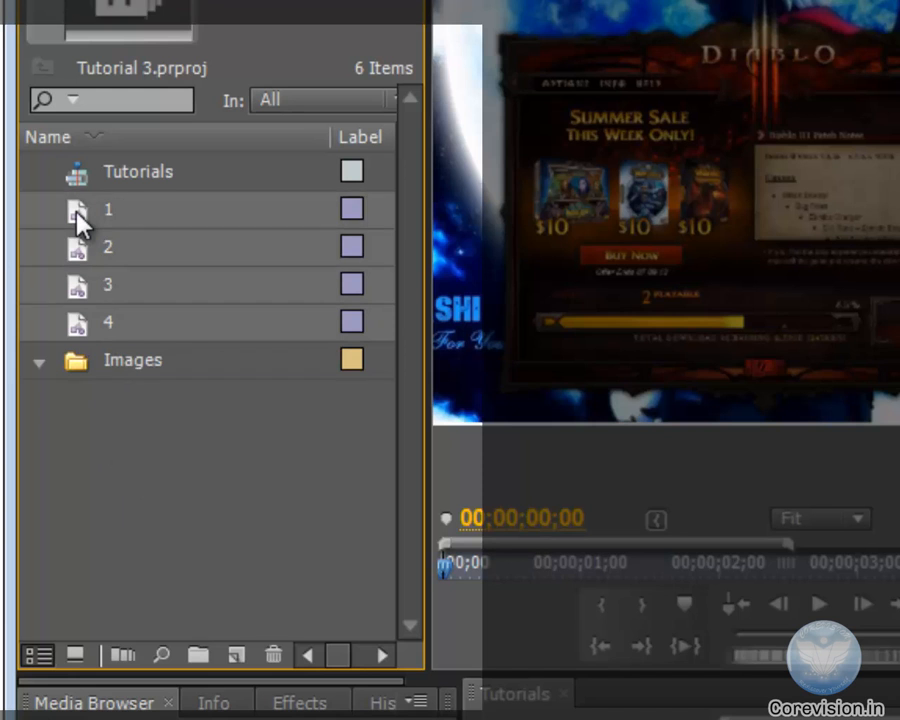
pyautogui.moveTo(77, 214); pyautogui.dragTo(138, 363)
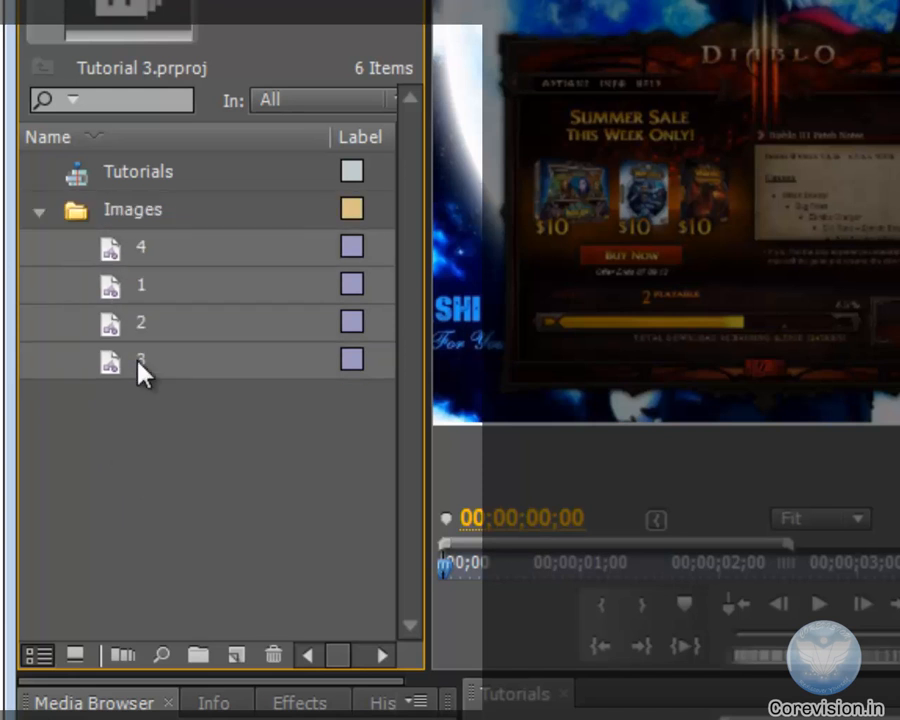
pyautogui.click(95, 505)
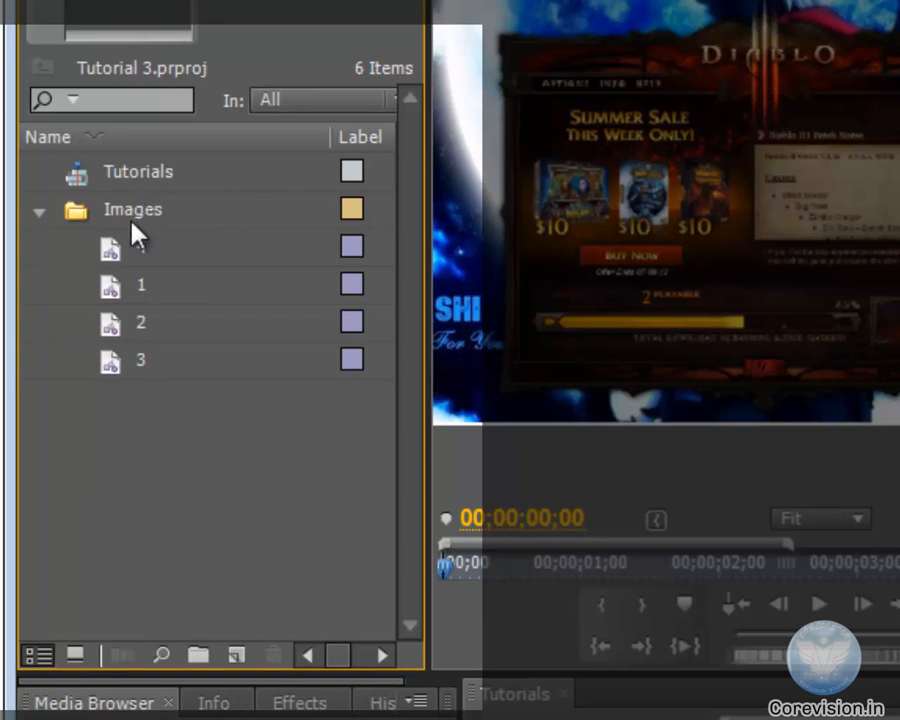
# Collapse the Images bin and save the project
pyautogui.click(39, 214)
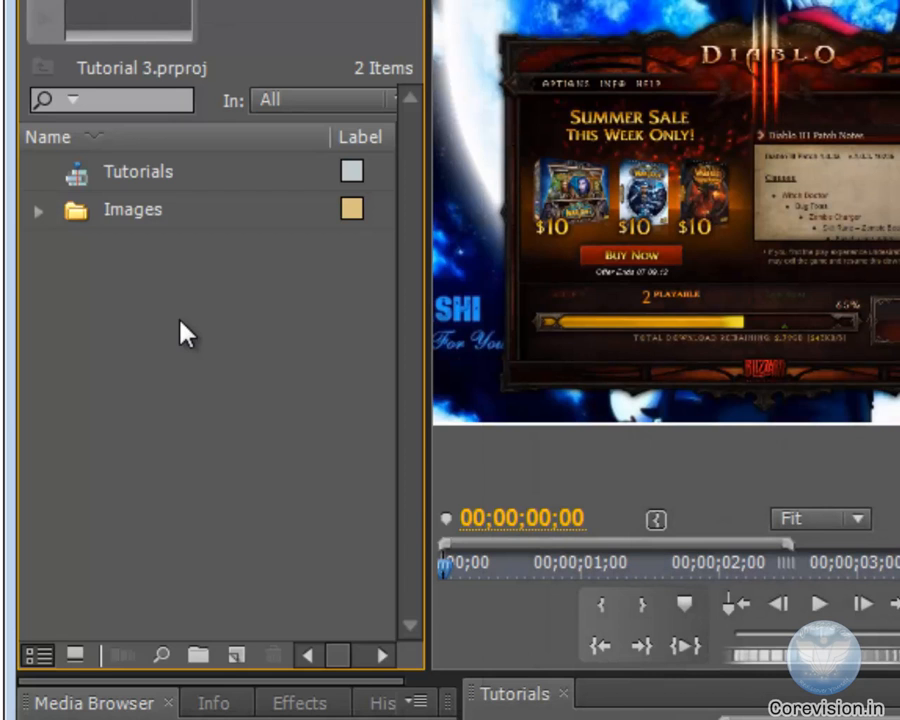
pyautogui.hotkey('ctrl', 's')
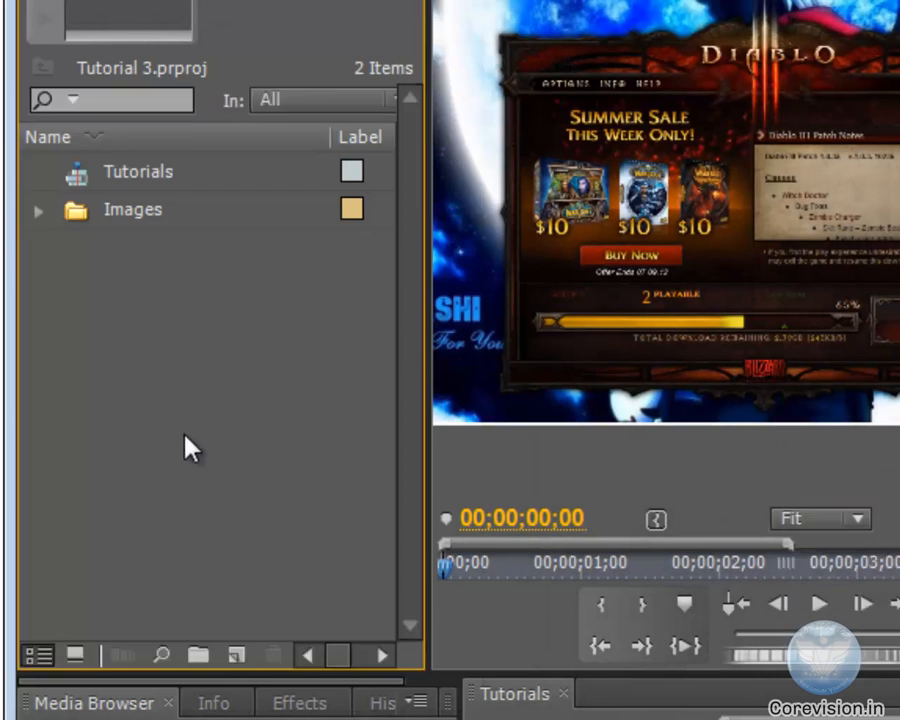